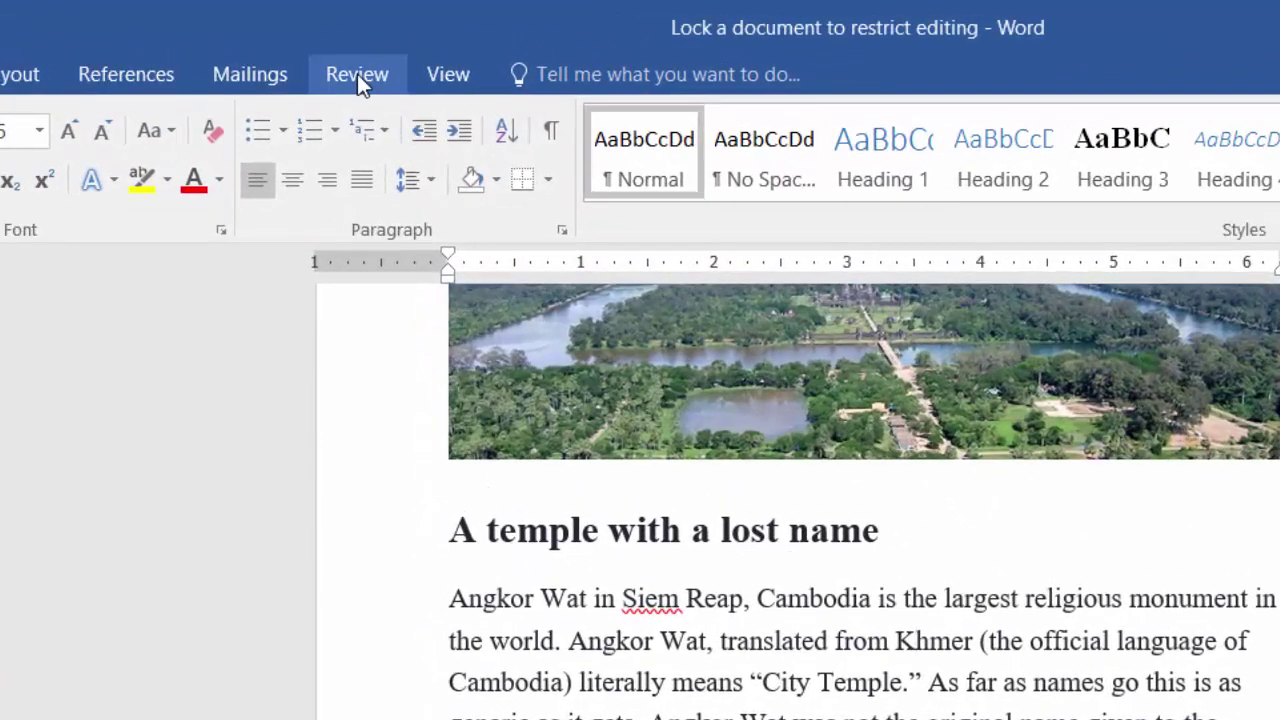
Step: Open the Restrict Editing pane from the Review tab's Protect group
click(357, 74)
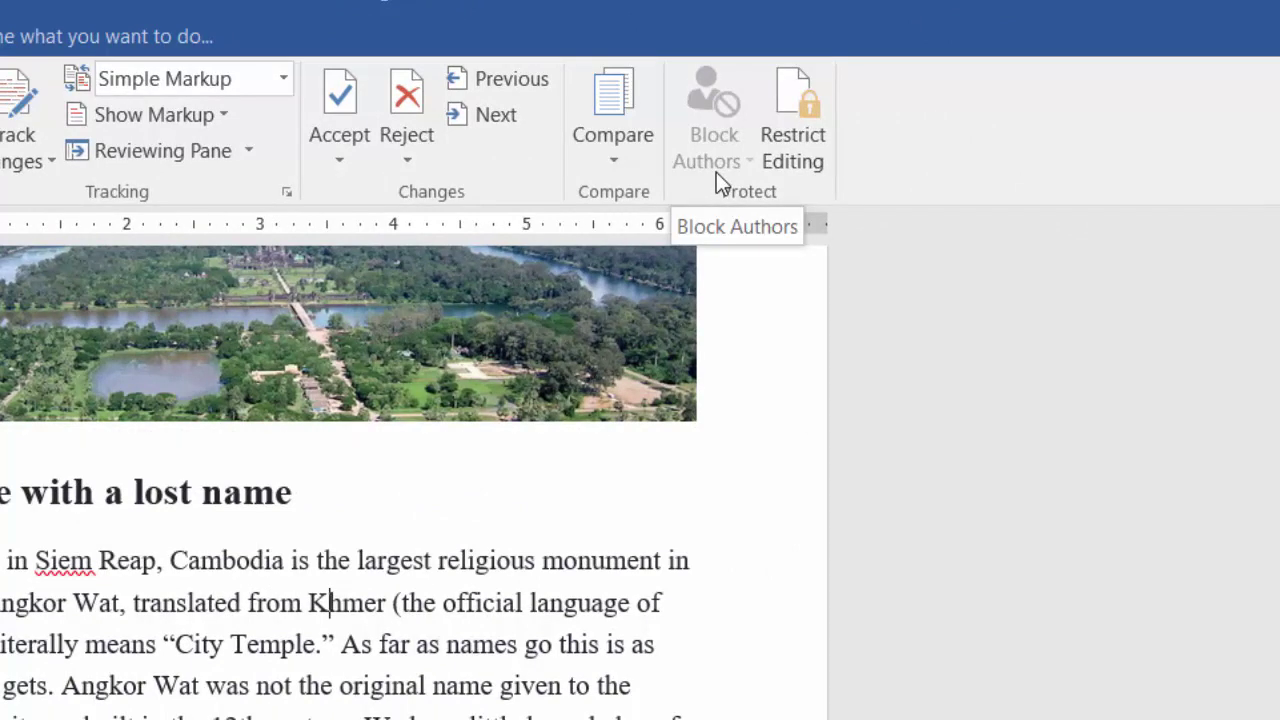
click(794, 154)
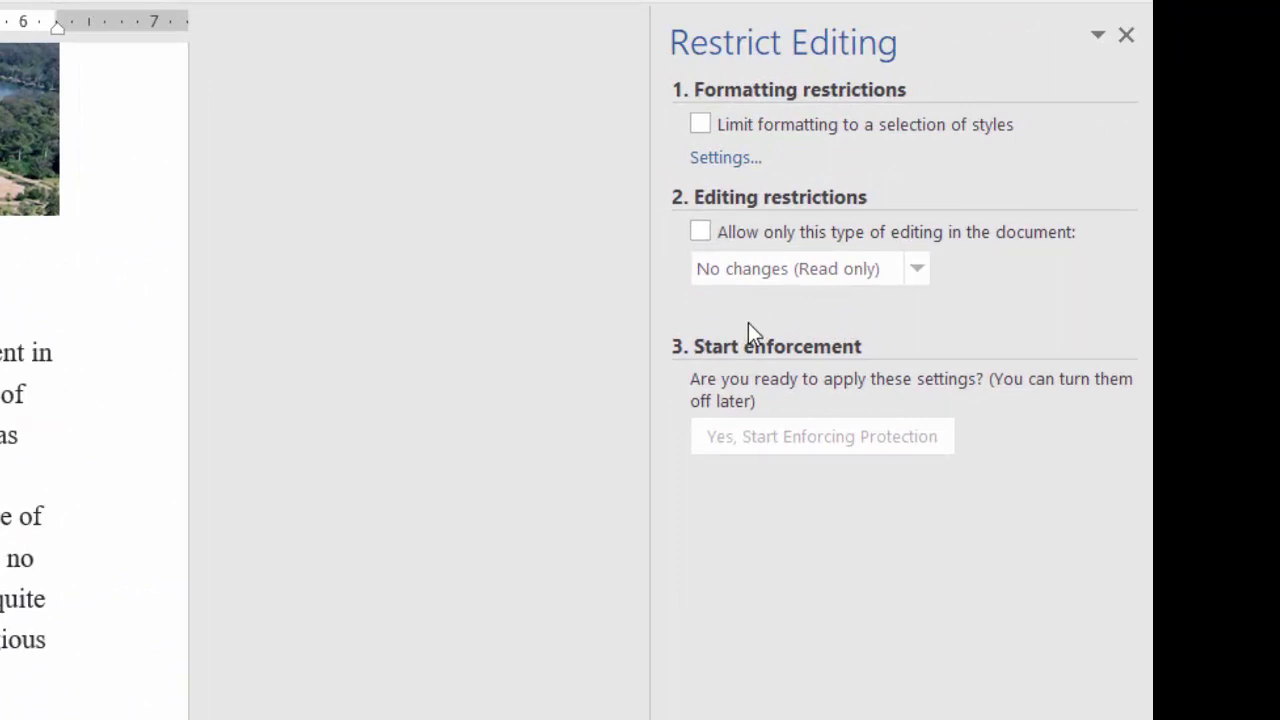
Step: Leave formatting unlimited and restrict editing to Comments only
click(736, 127)
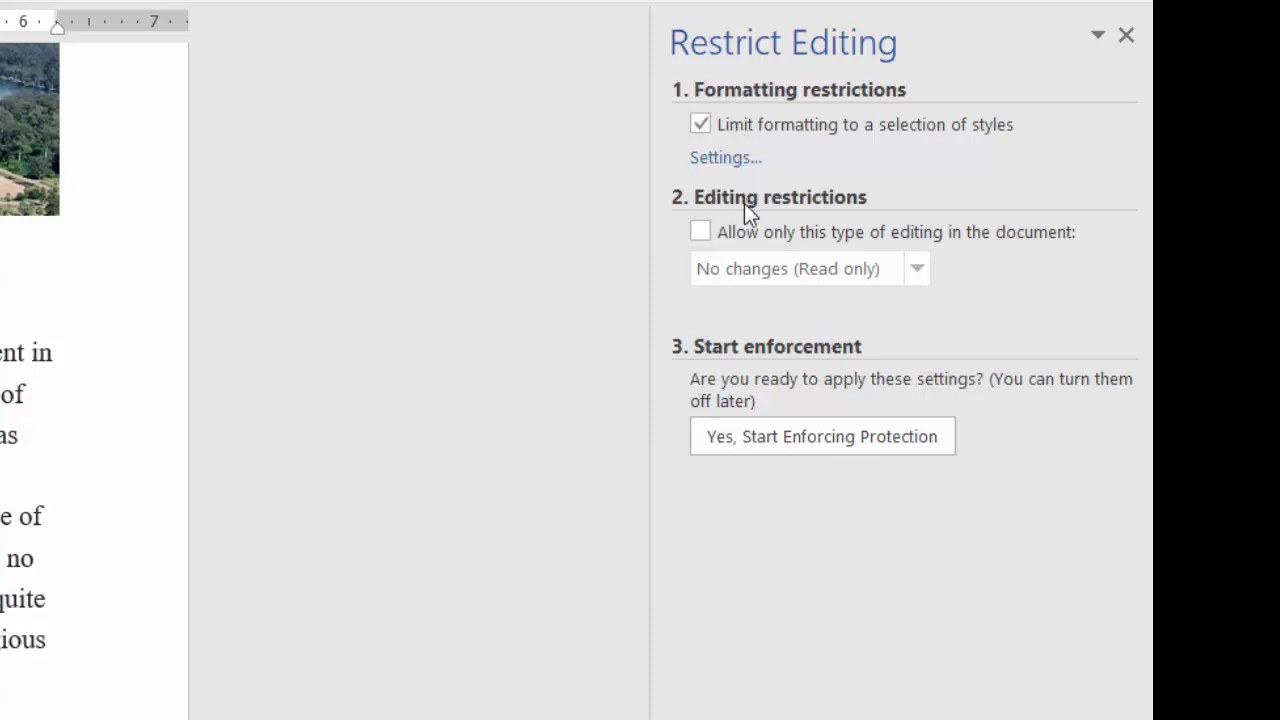
click(740, 128)
click(740, 234)
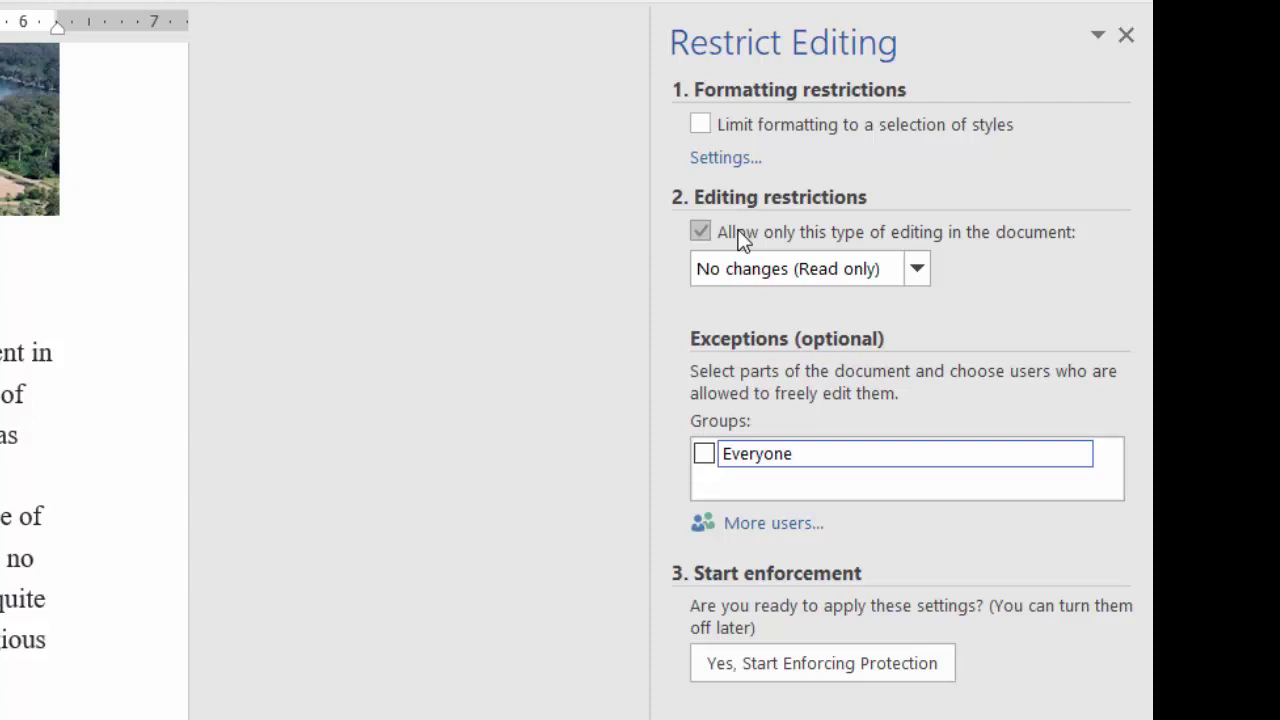
click(750, 268)
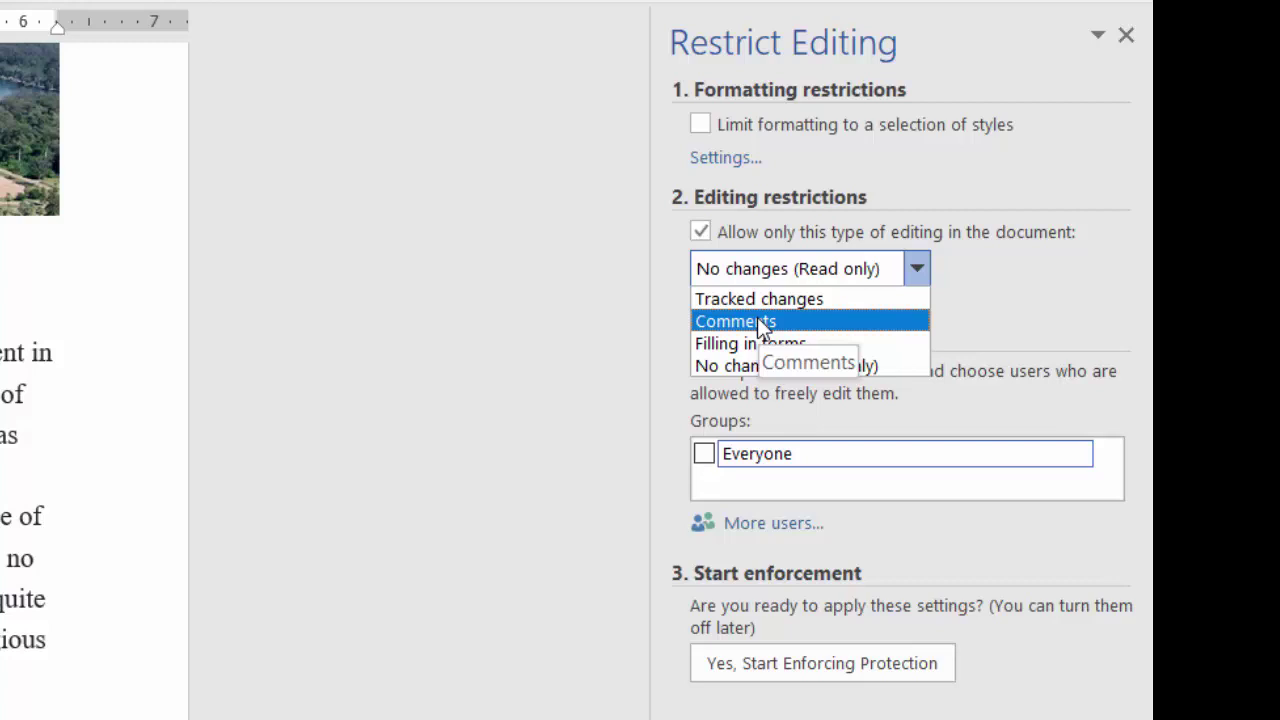
click(849, 322)
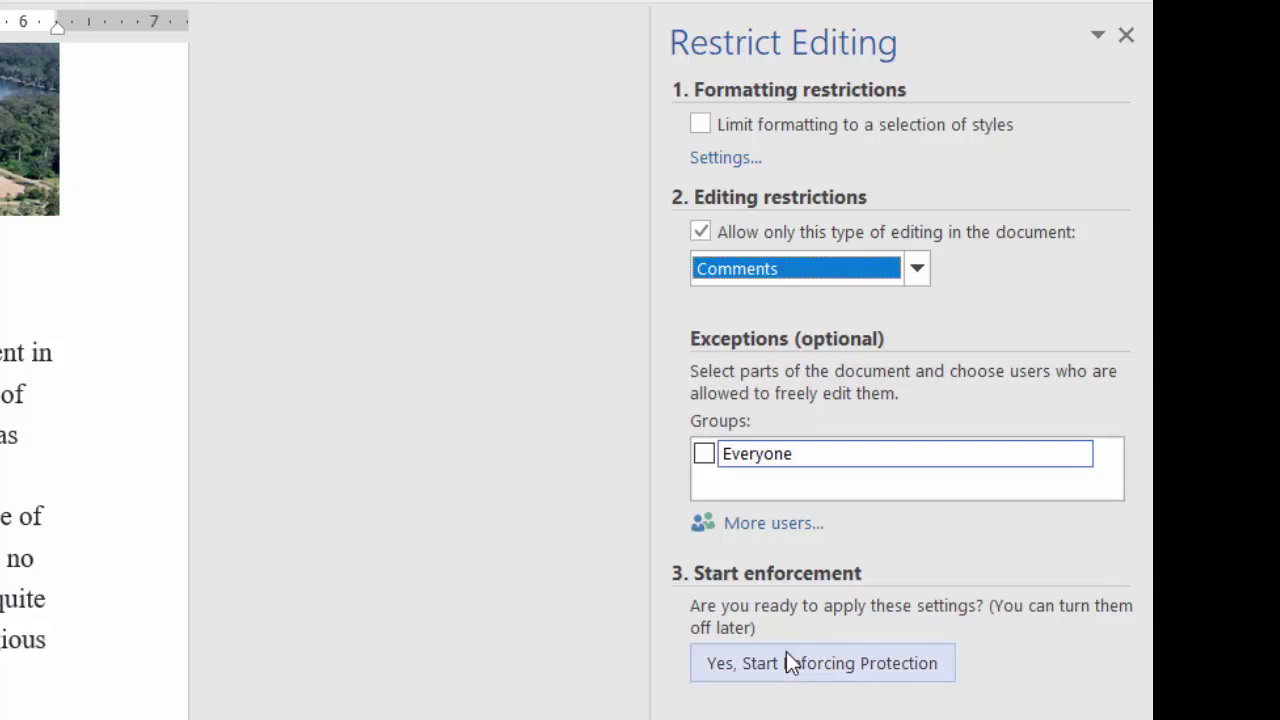
Step: Change the allowed editing type from Comments to No changes (Read only)
click(792, 275)
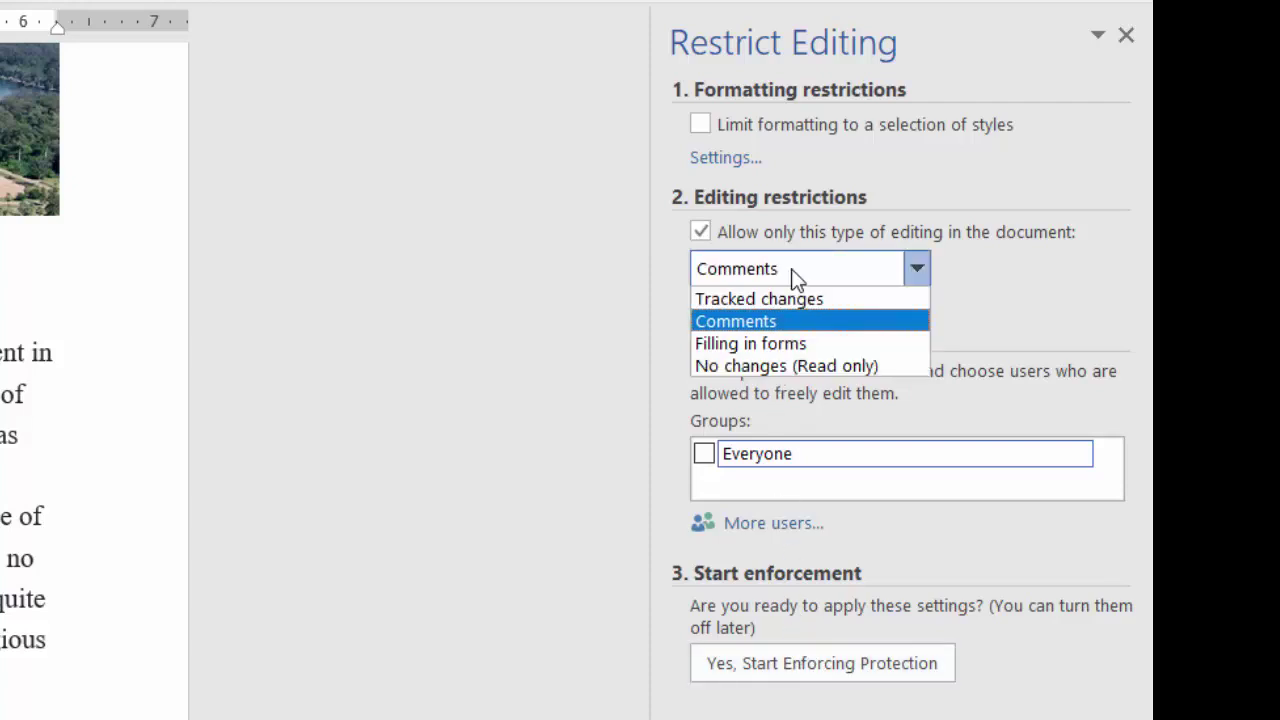
click(795, 370)
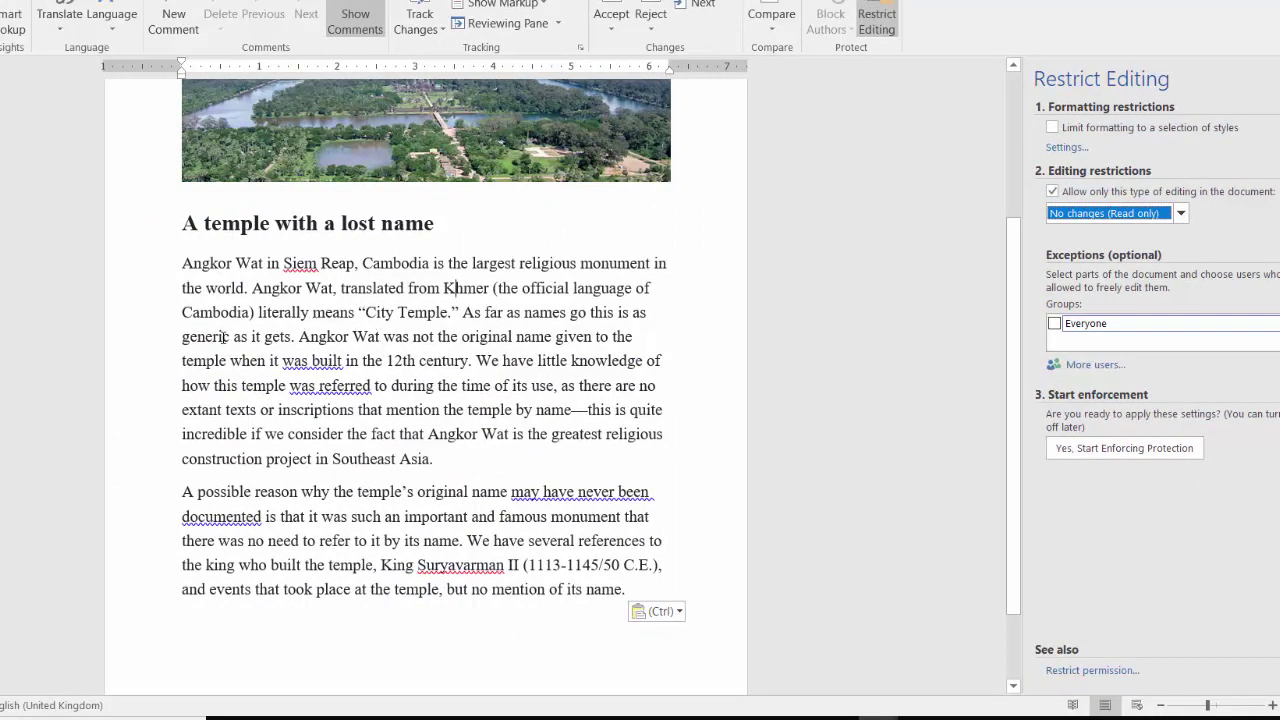
Step: Select the first Angkor Wat paragraph and tick Everyone as an editing exception
click(181, 262)
drag(181, 262, 435, 464)
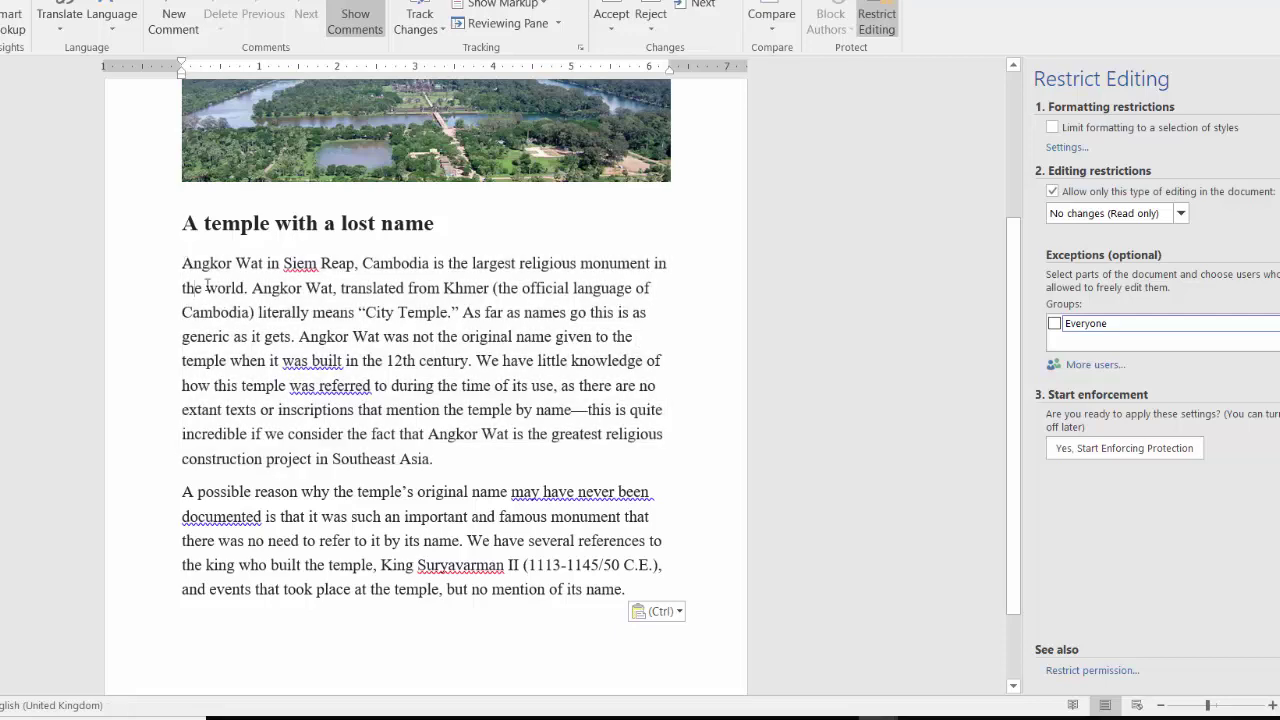
drag(183, 262, 437, 458)
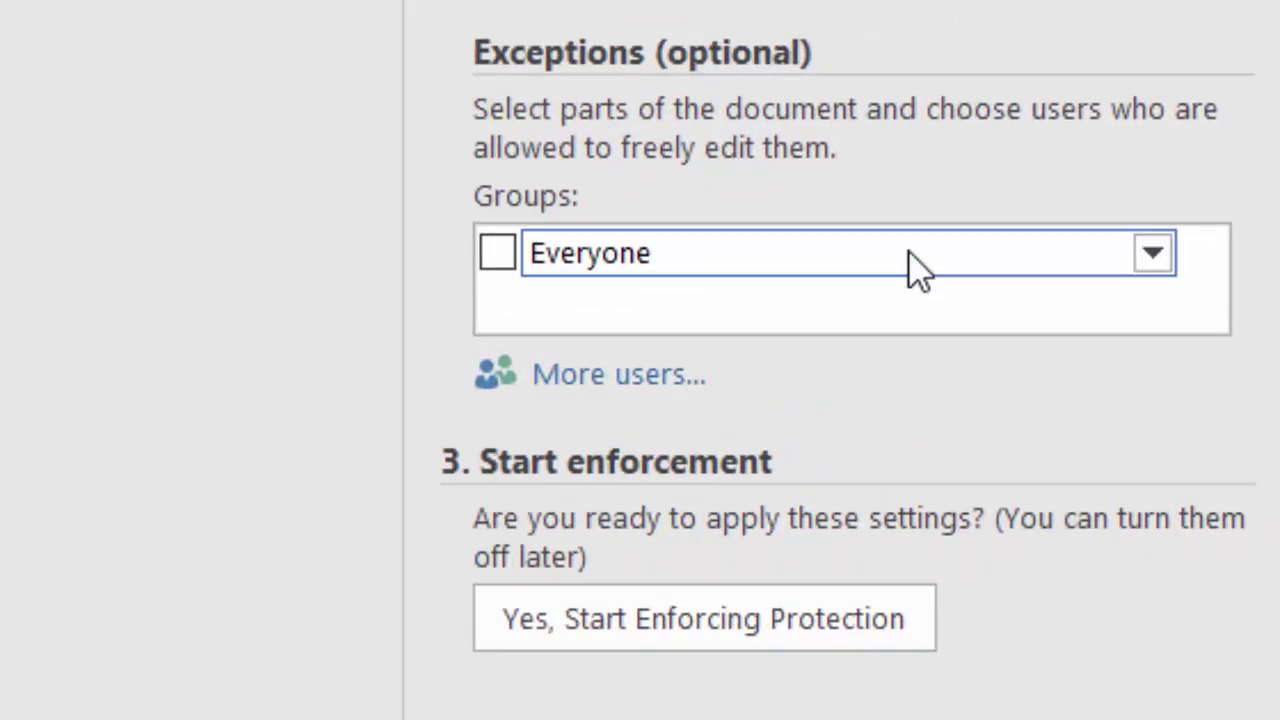
click(910, 258)
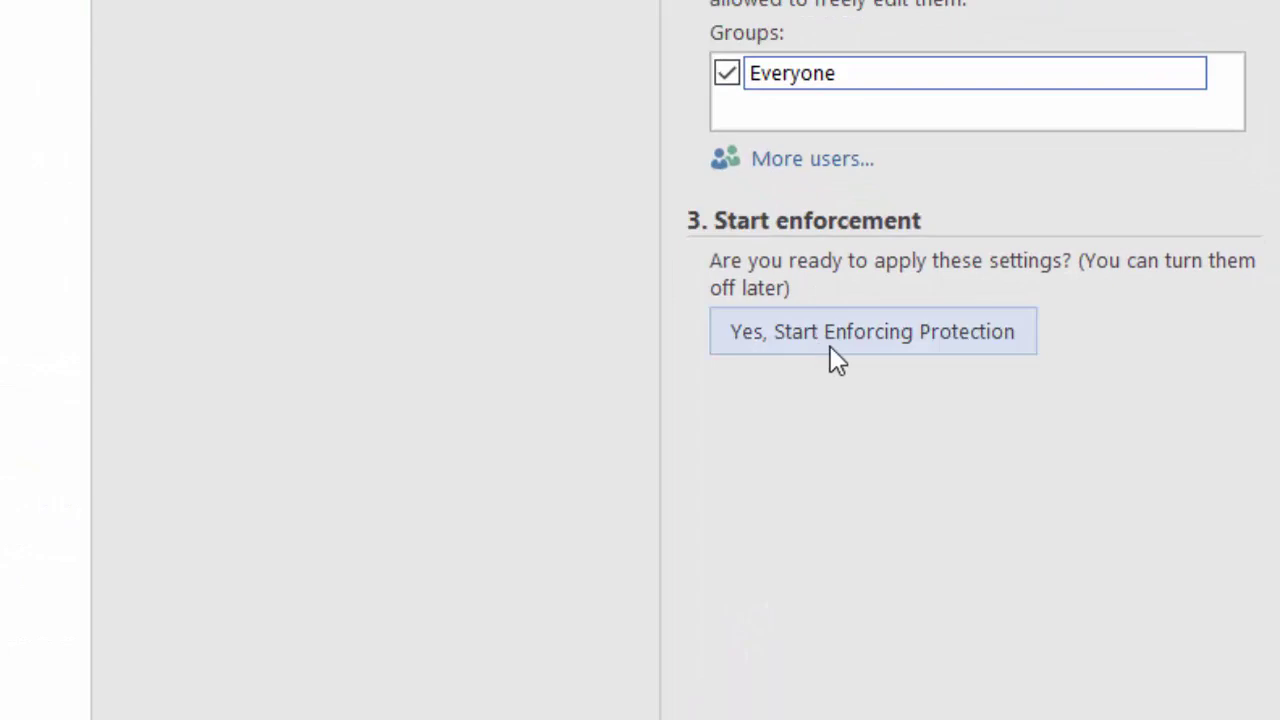
Step: Start enforcing protection, entering and confirming the protection password
click(840, 342)
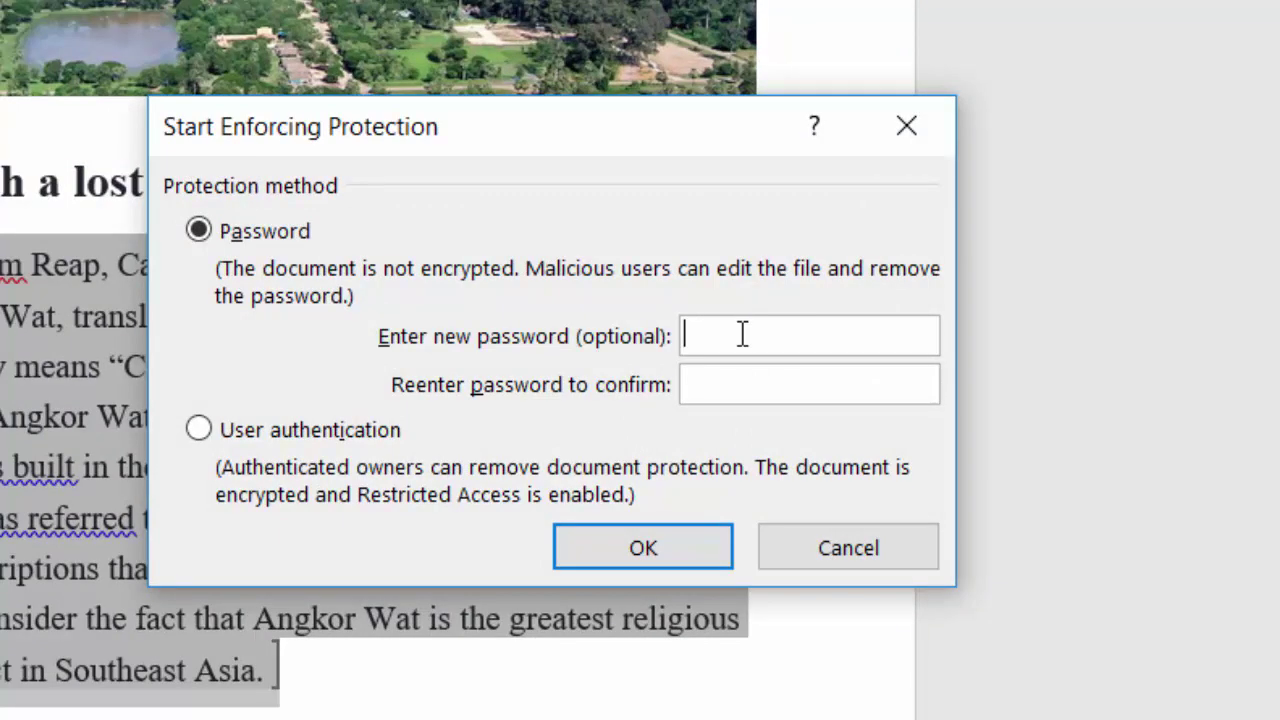
key(Tab)
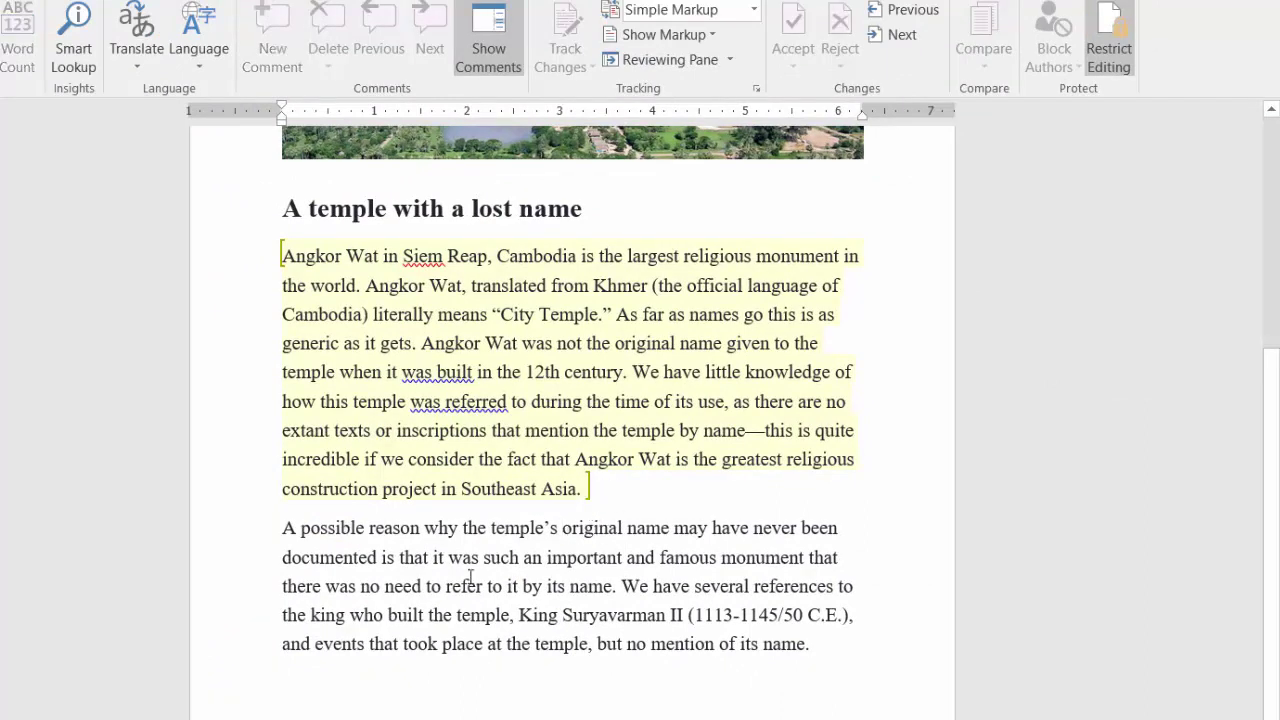
Step: Confirm the second paragraph is locked by checking its context menu
drag(300, 528, 612, 588)
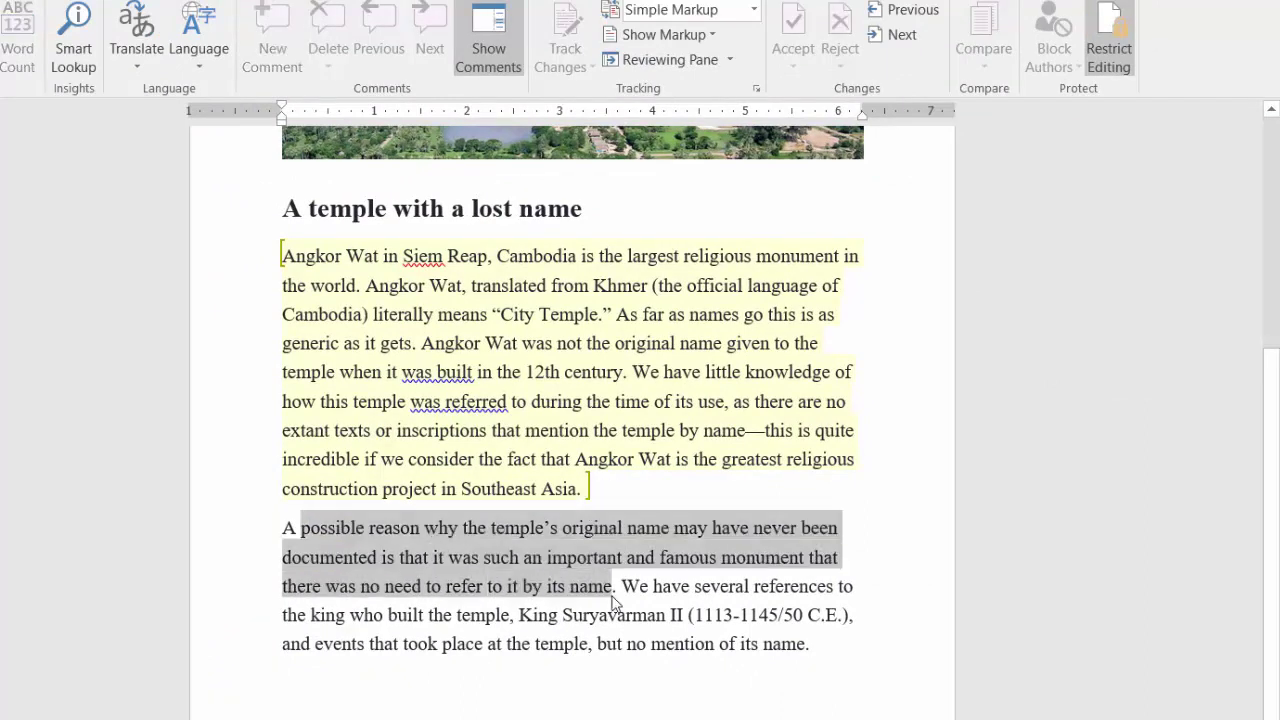
right_click(548, 566)
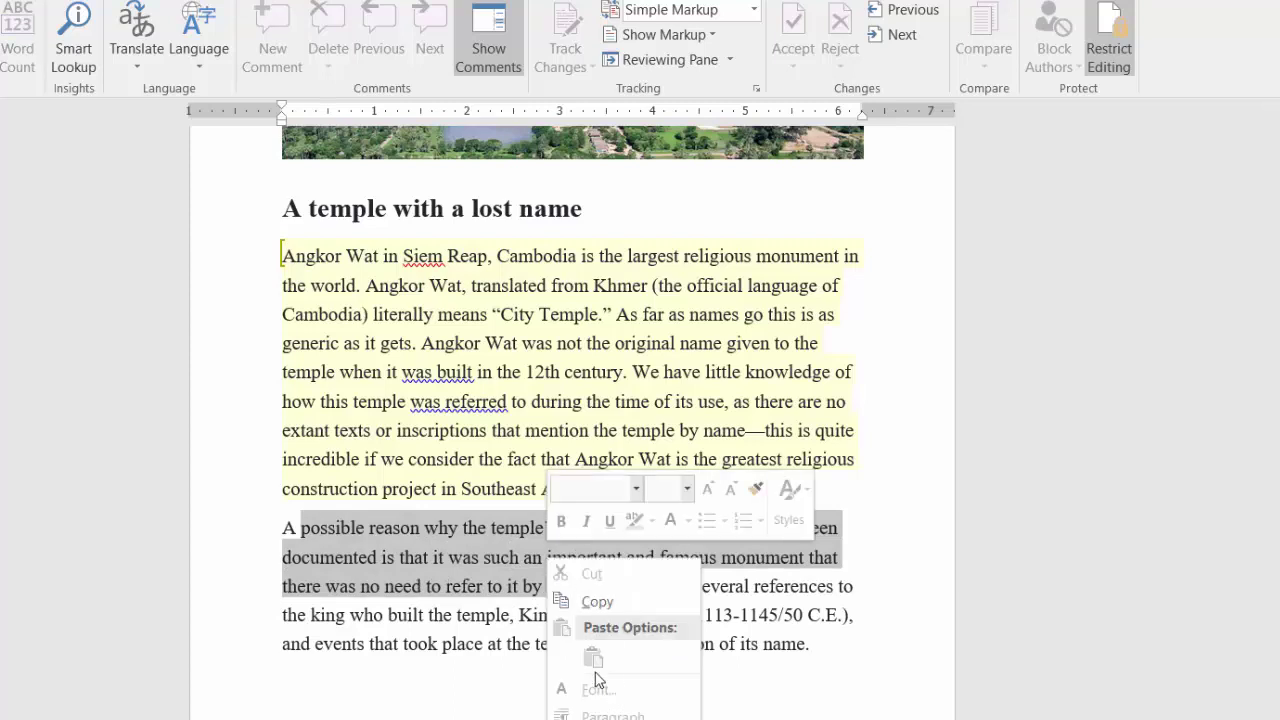
key(Escape)
Step: Check the first paragraph's context menu, then delete characters before 'Cambodia'
click(537, 345)
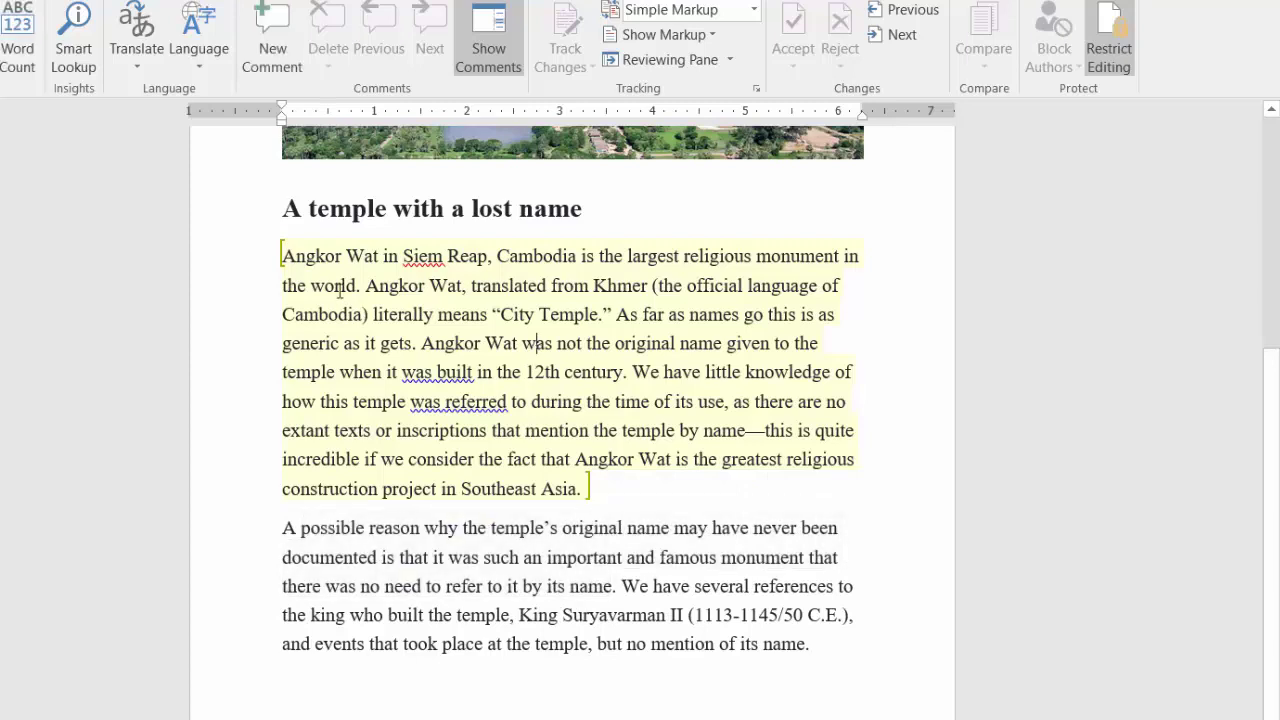
drag(285, 257, 561, 458)
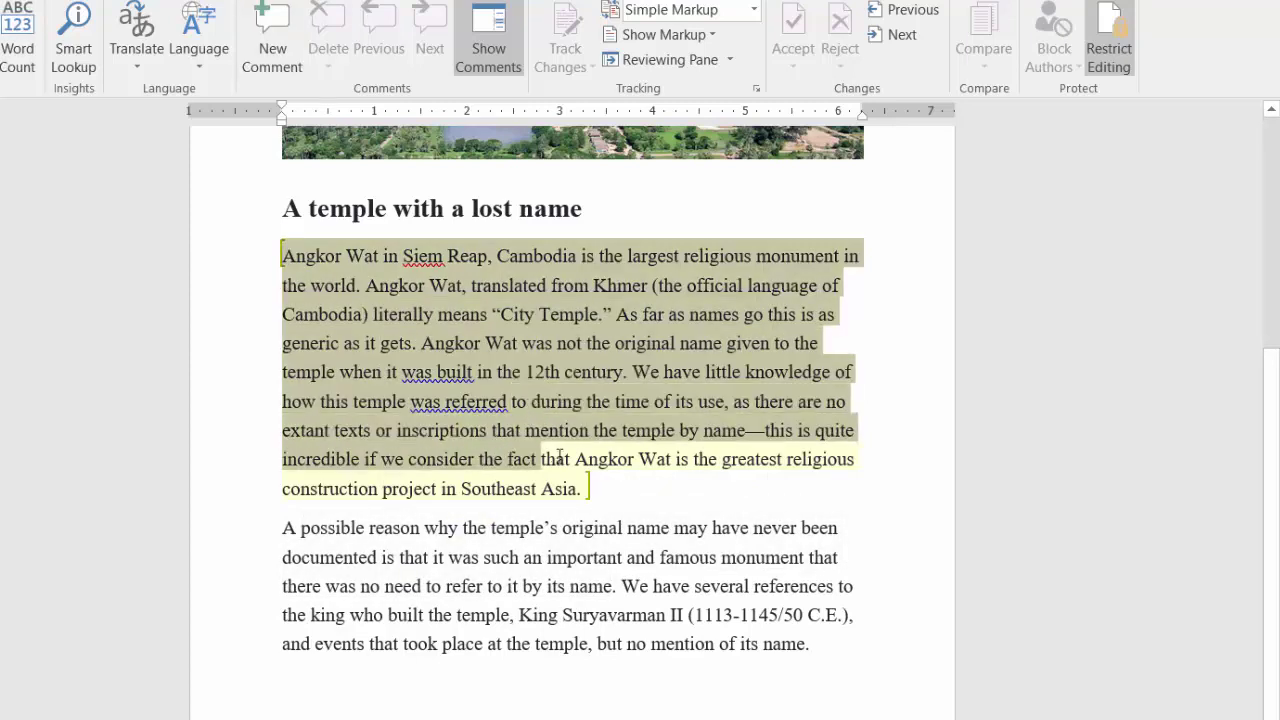
right_click(512, 328)
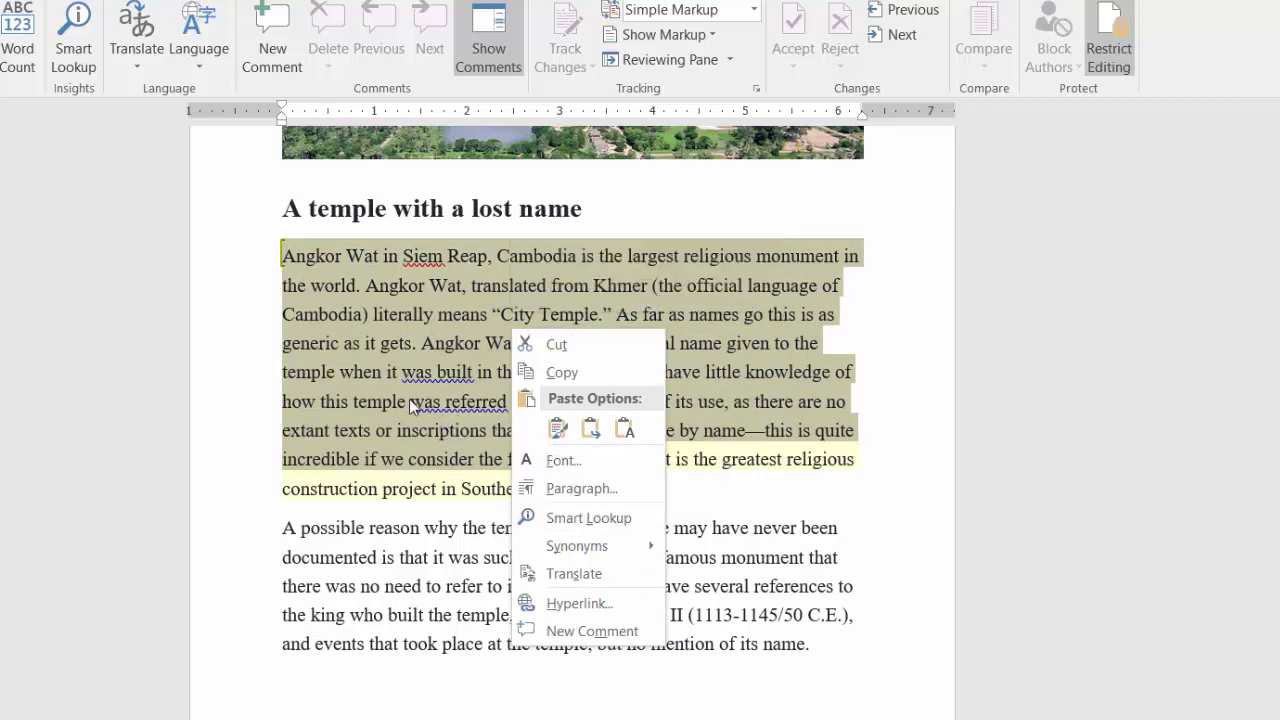
key(Escape)
click(497, 257)
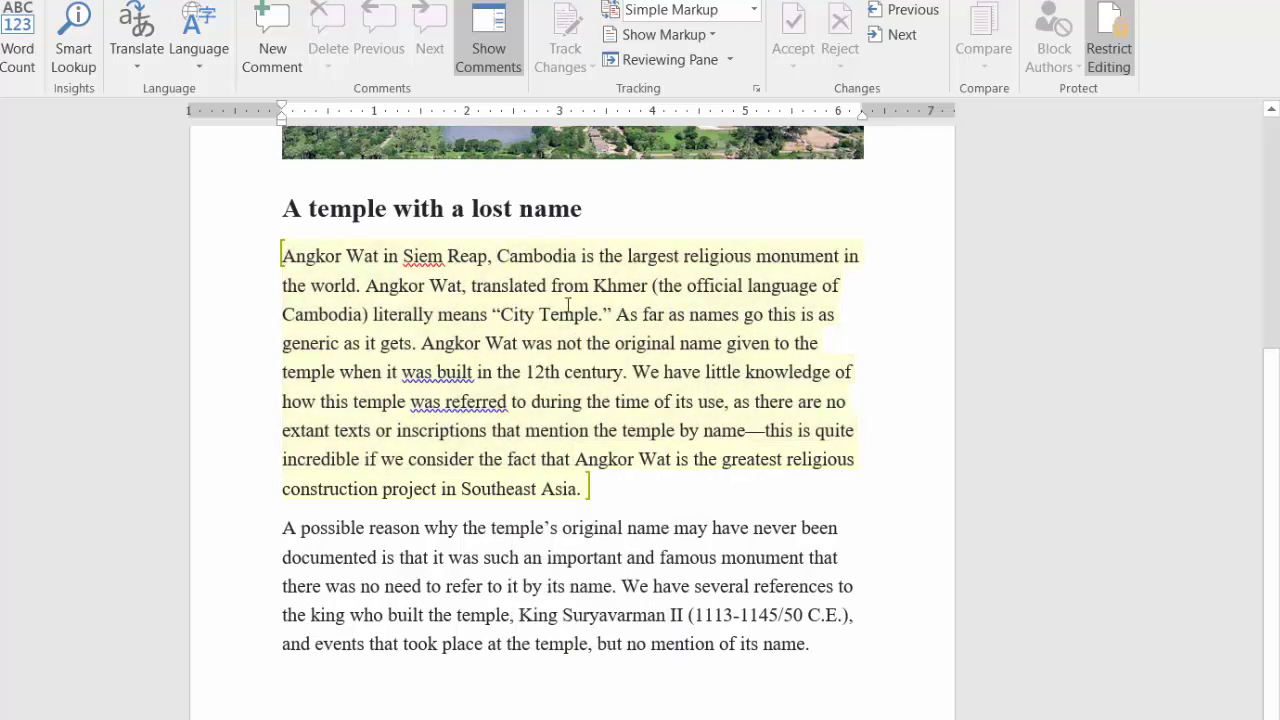
key(Delete)
key(Delete)
key(Delete)
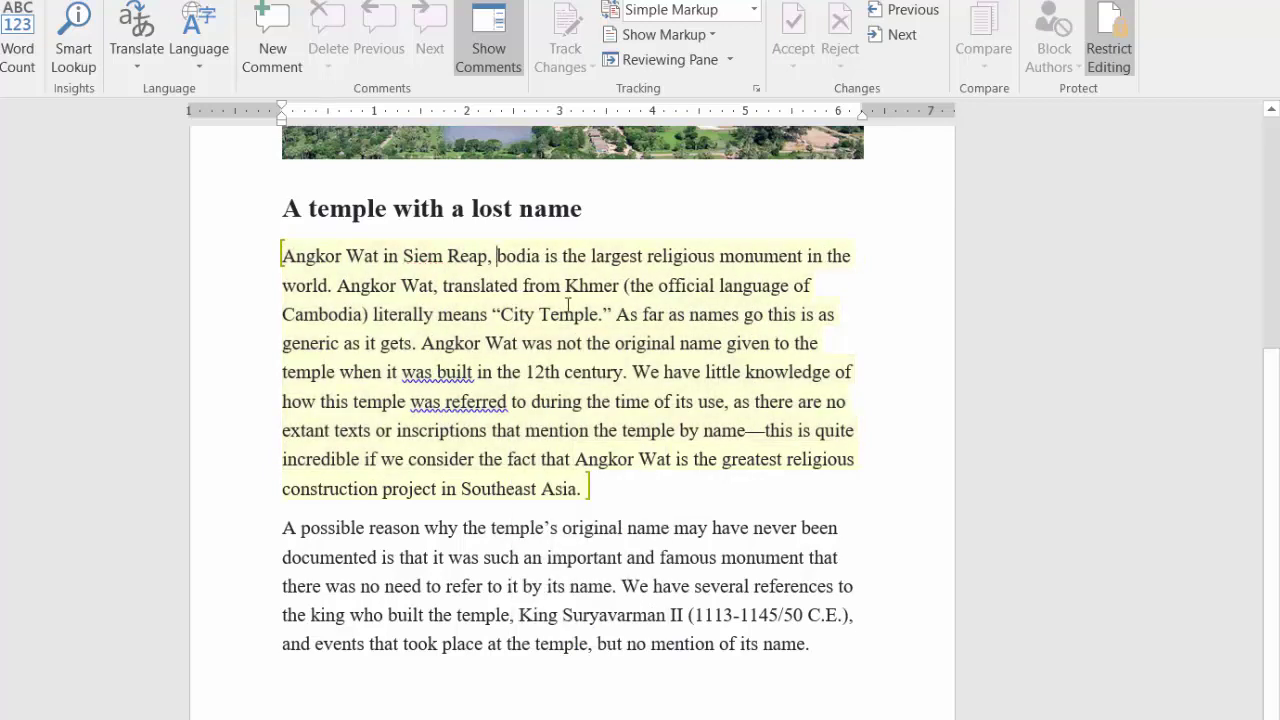
key(Delete)
key(Delete)
key(Delete)
key(Delete)
key(Delete)
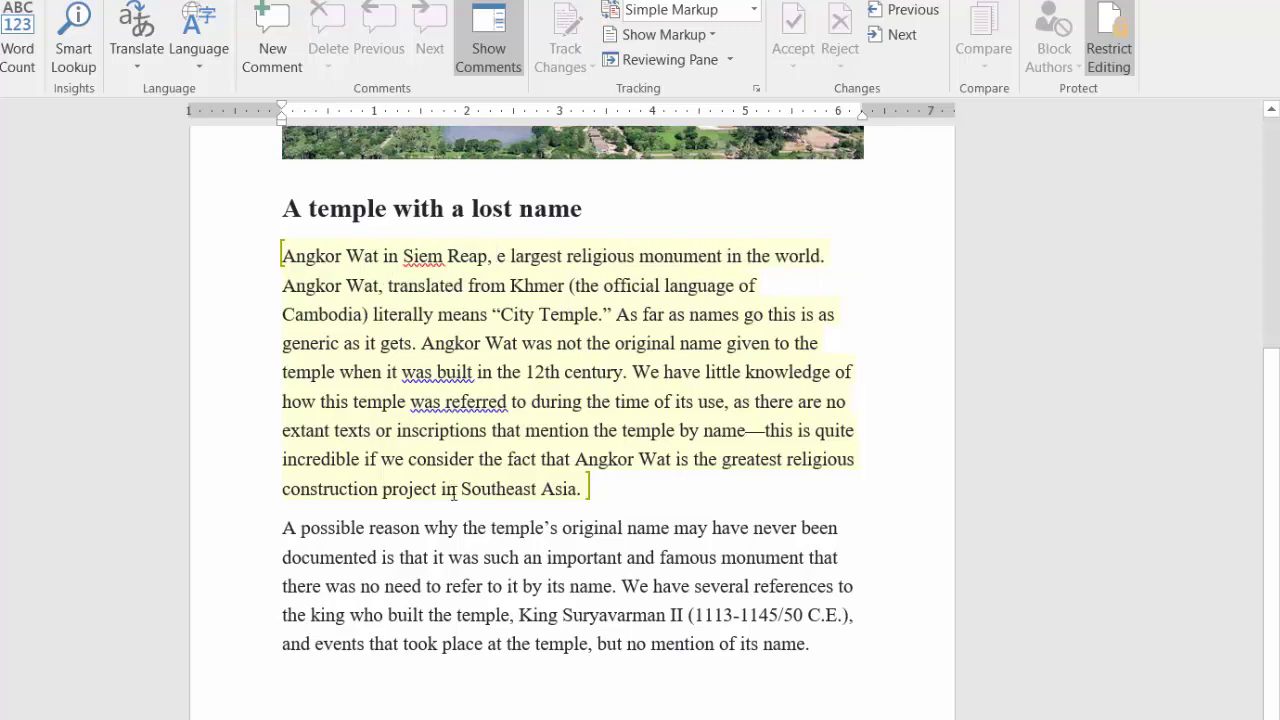
Step: Confirm the heading is locked by checking its context menu
scroll(548, 574, up, 1)
scroll(551, 494, up, 2)
click(513, 475)
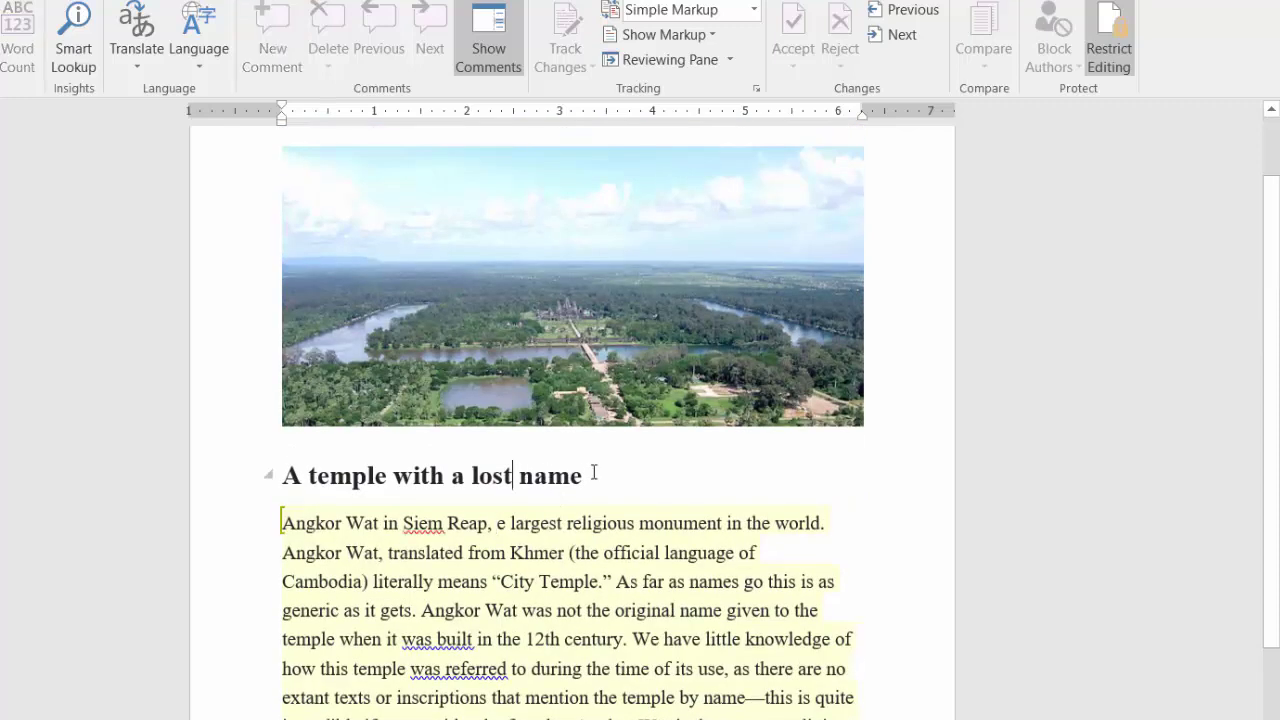
drag(594, 472, 395, 475)
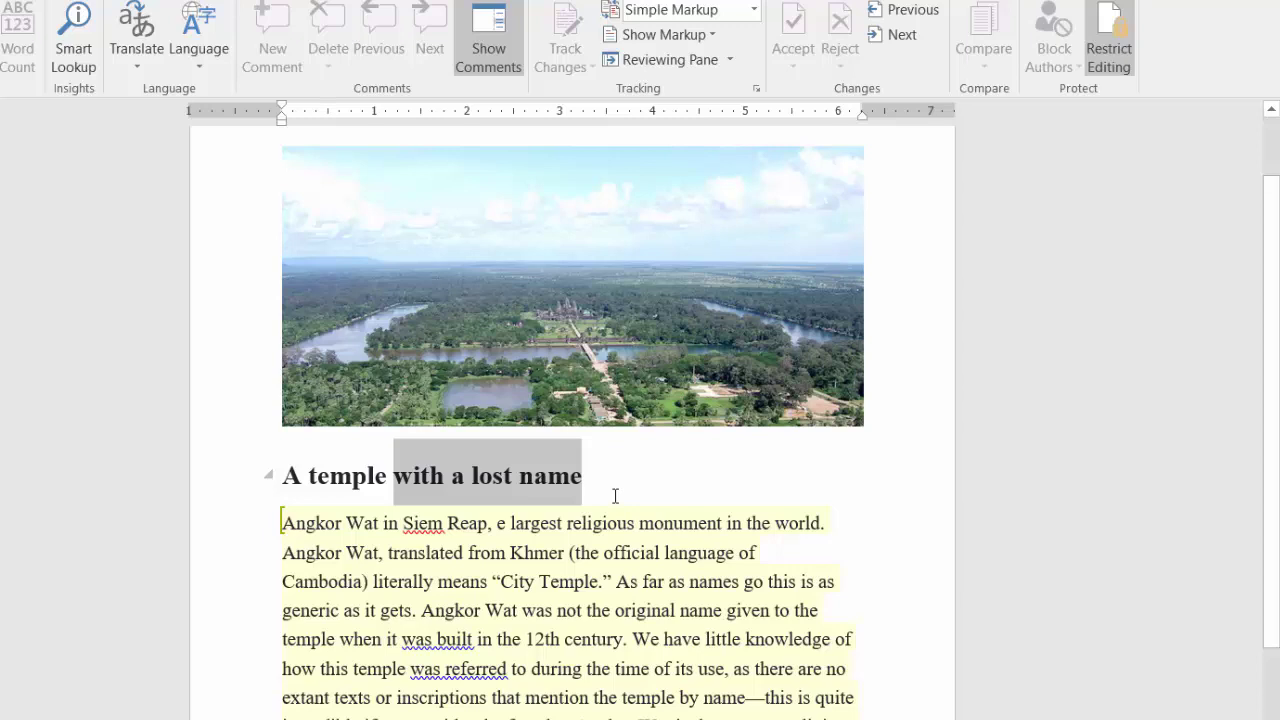
right_click(541, 477)
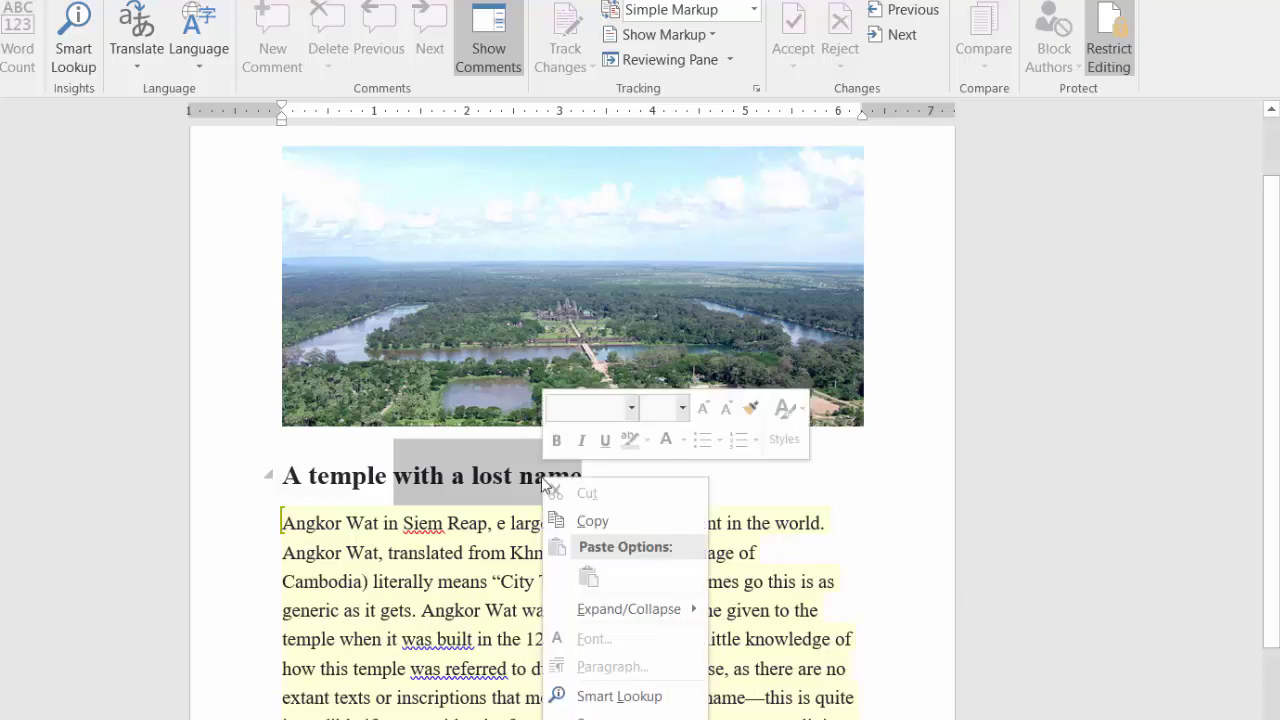
click(220, 183)
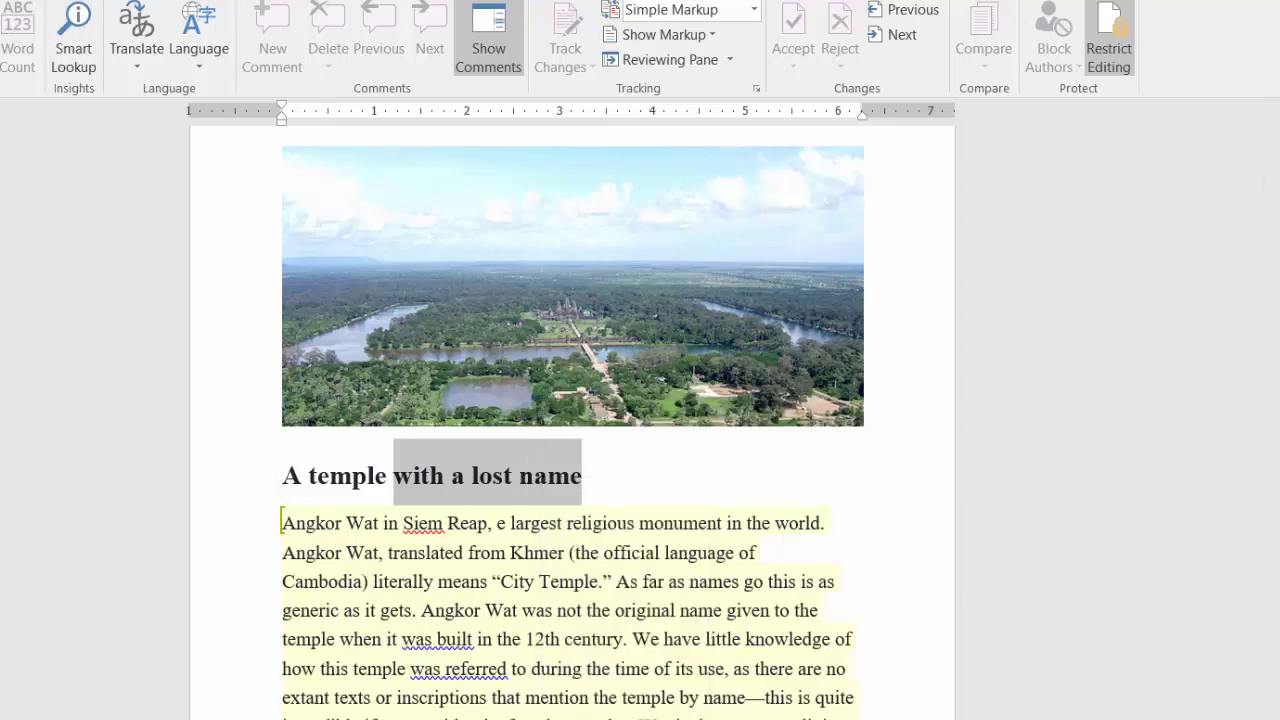
click(580, 585)
Step: Stop Protection in the Restrict Editing pane, entering the document password
scroll(615, 545, down, 1)
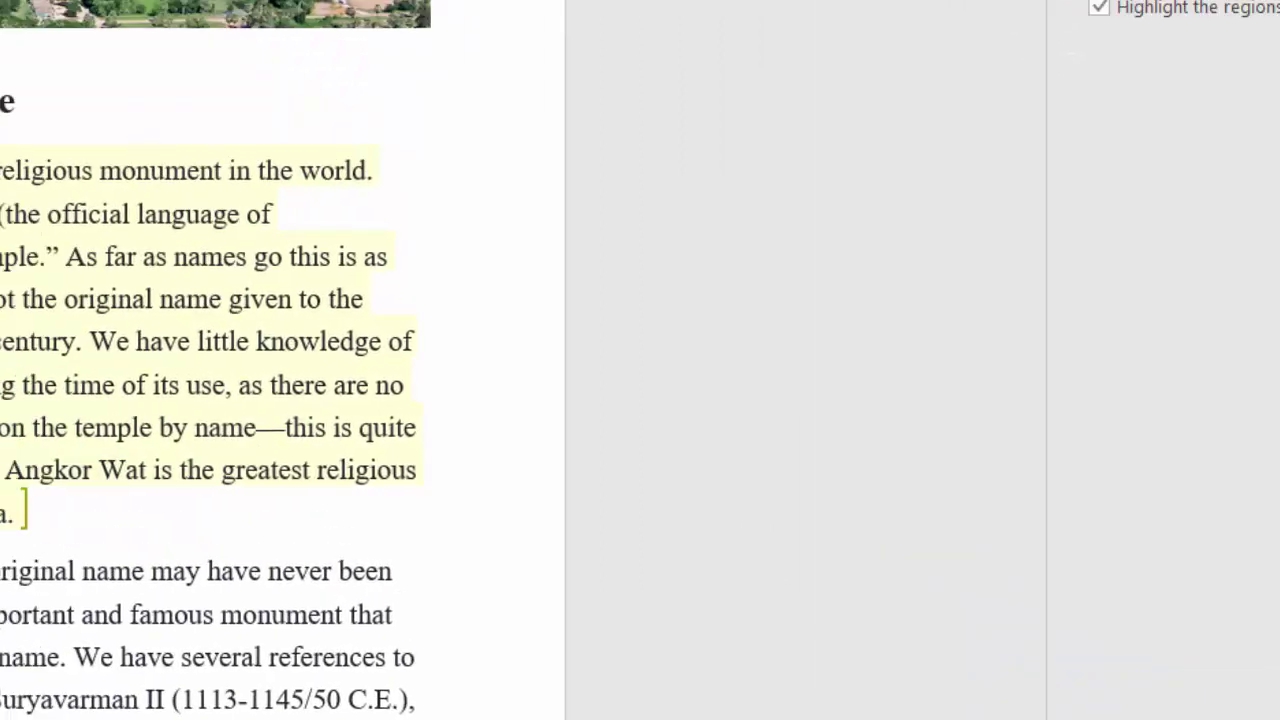
click(920, 583)
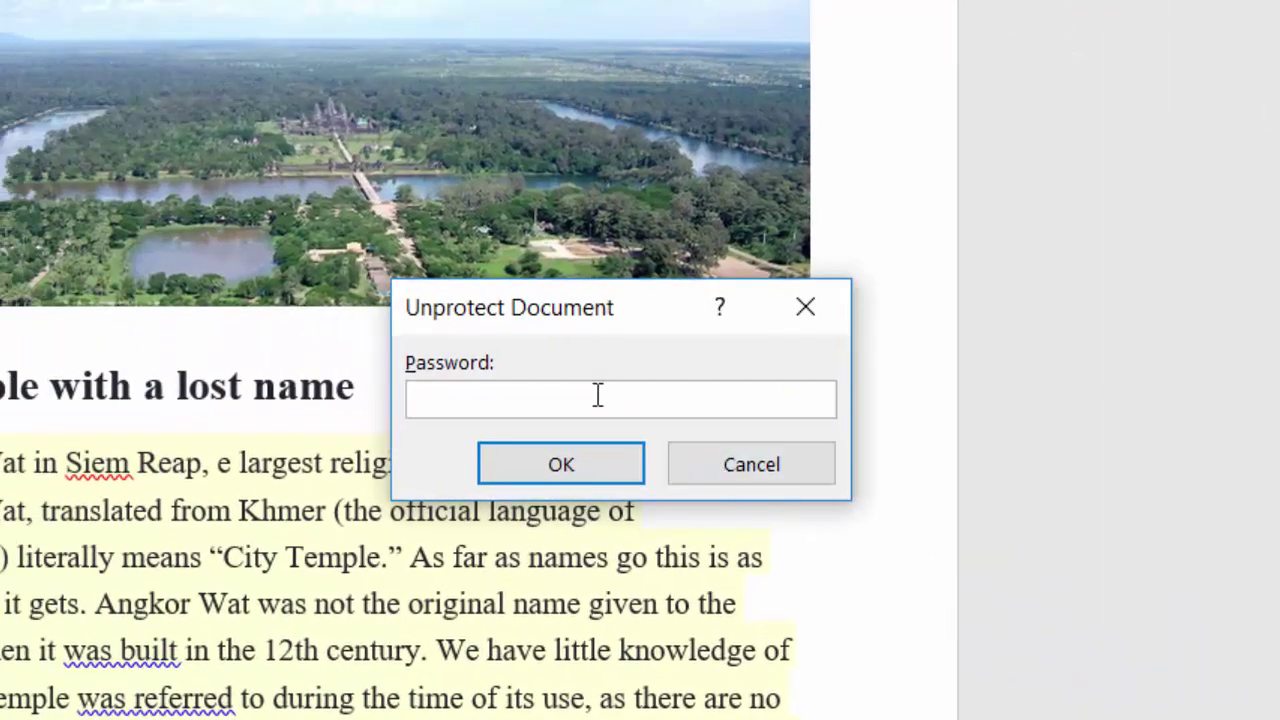
text(•••••••••)
key(Return)
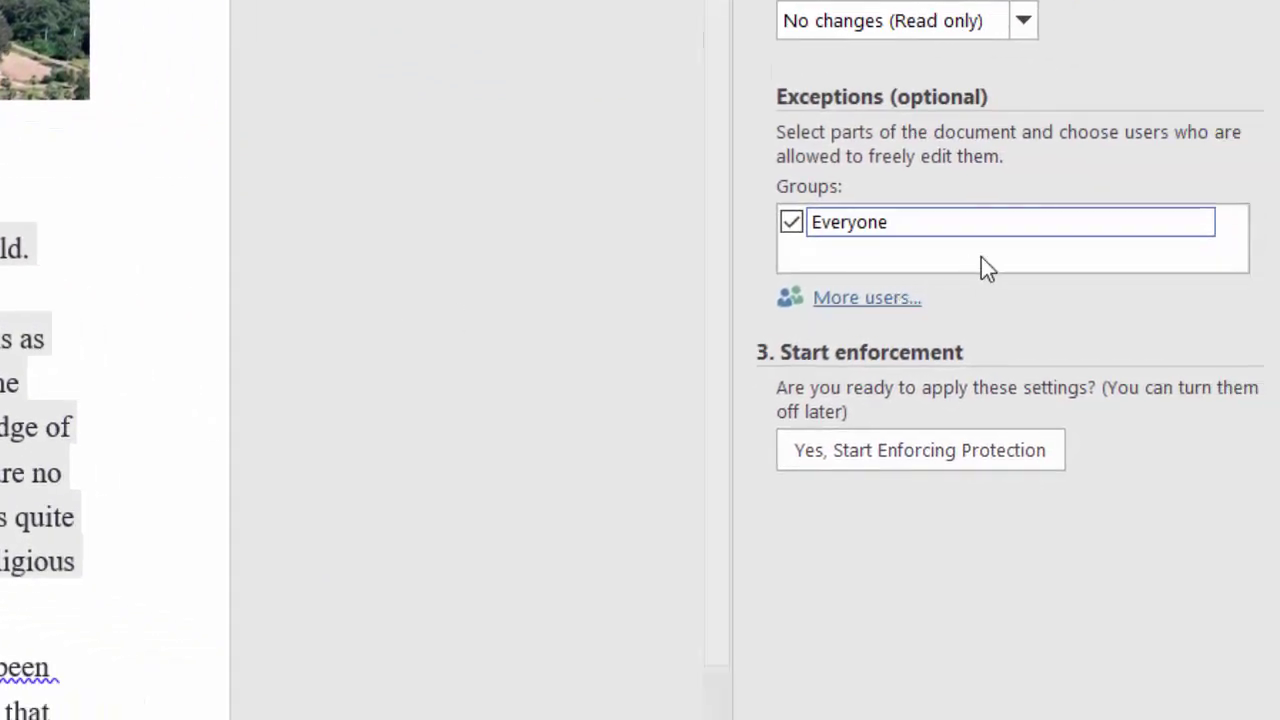
Step: Remove all of Everyone's editing permissions from the first paragraph
click(1108, 230)
click(1201, 222)
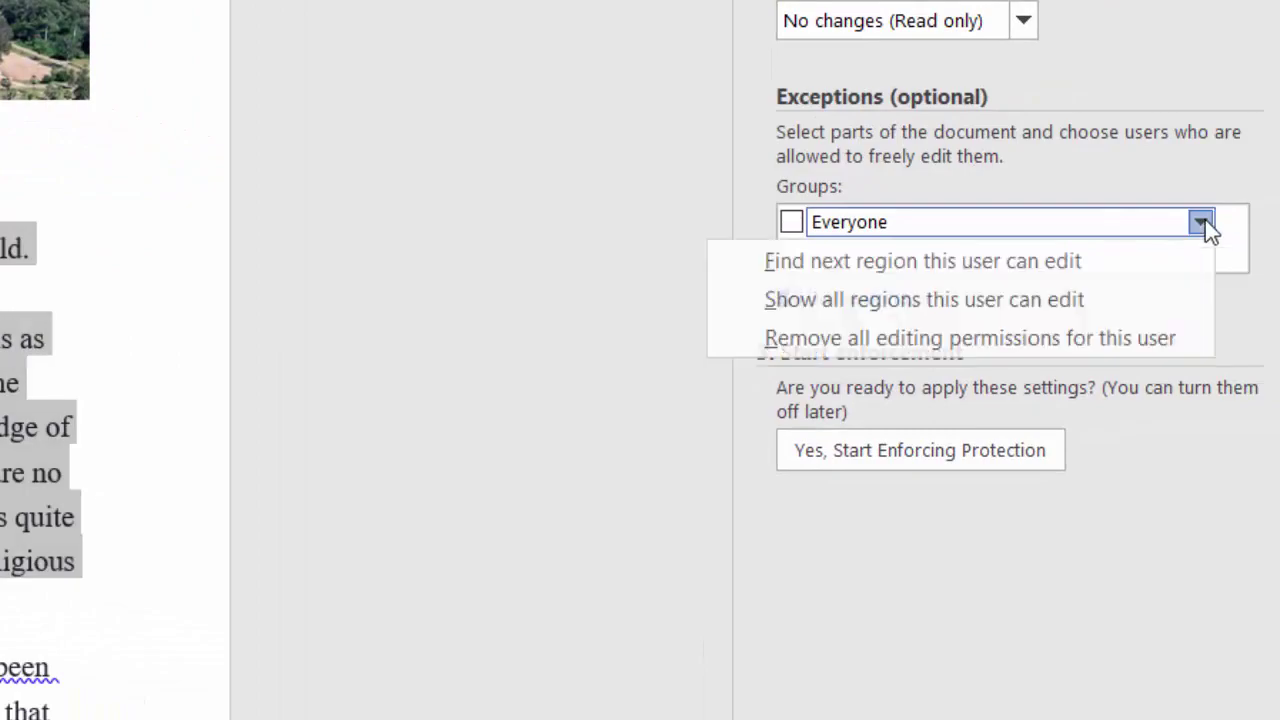
click(1060, 339)
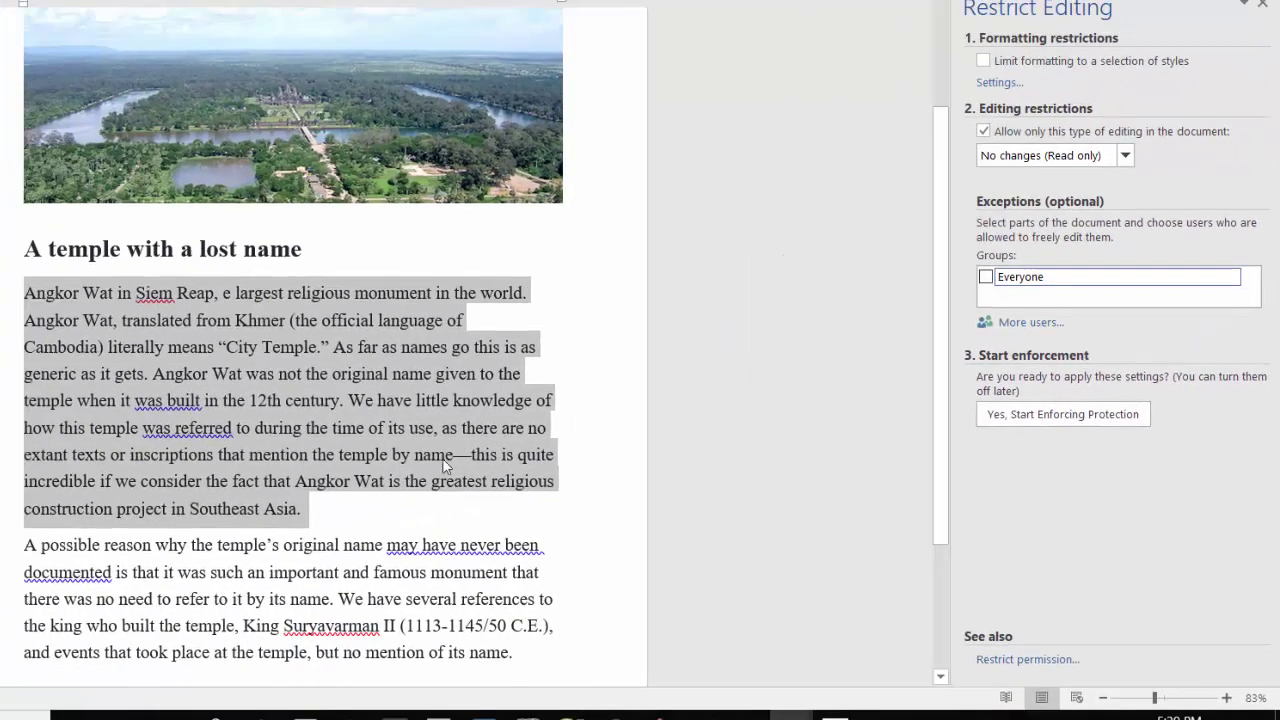
click(440, 521)
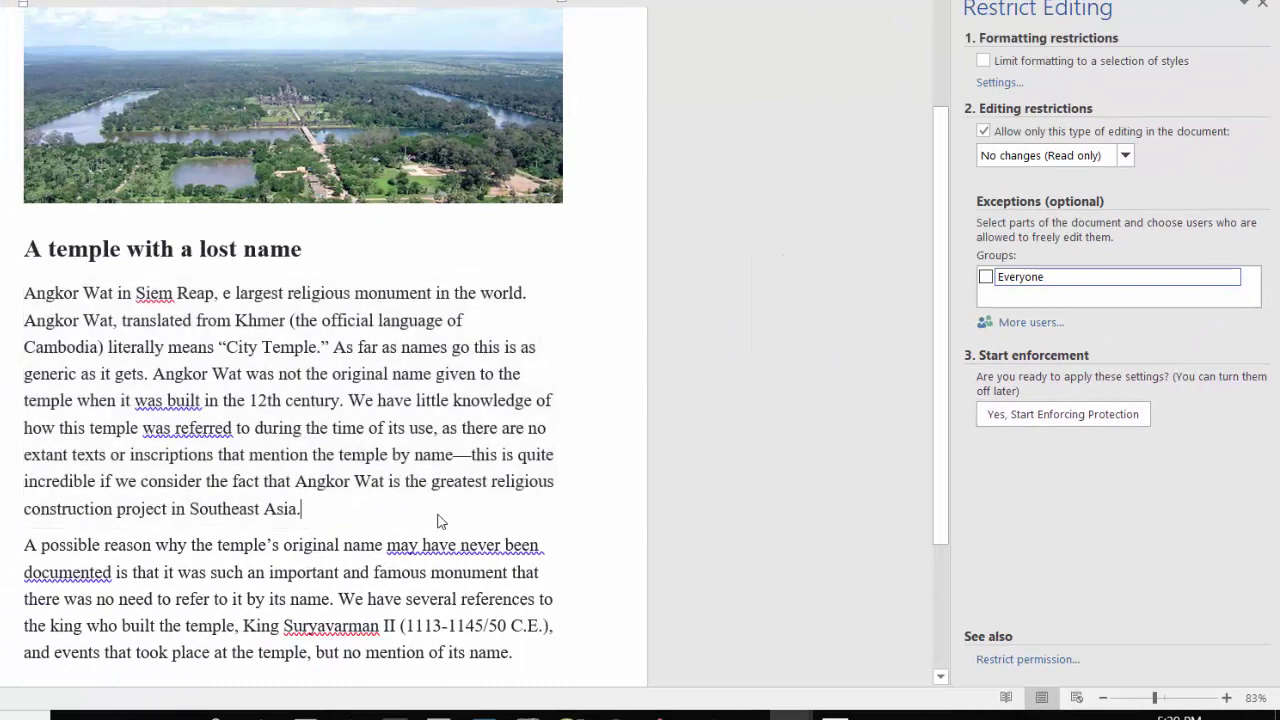